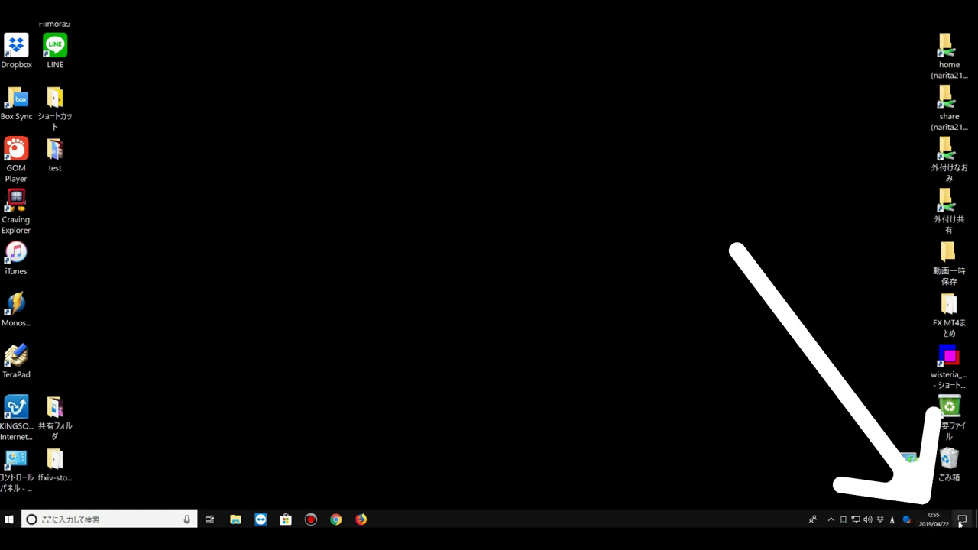
Open the data format settings (データ形式を変更する) for the region (地域) under 時刻と言語 in the Windows settings.
mouse_move(936, 526)
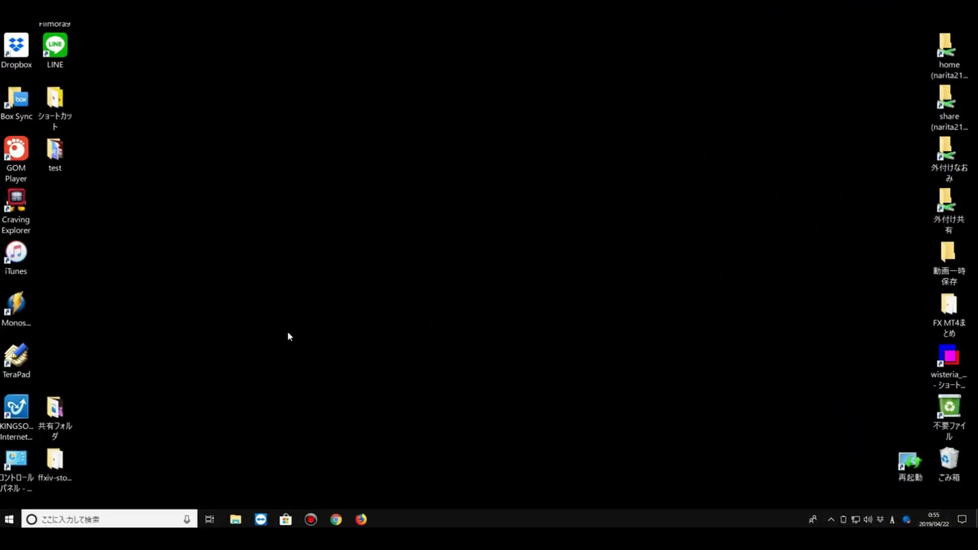
left_click(12, 519)
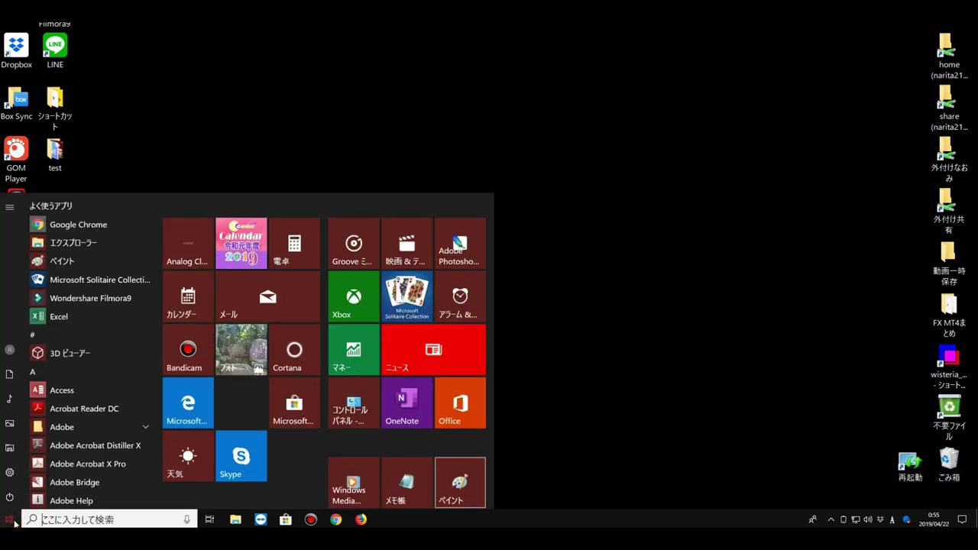
left_click(10, 479)
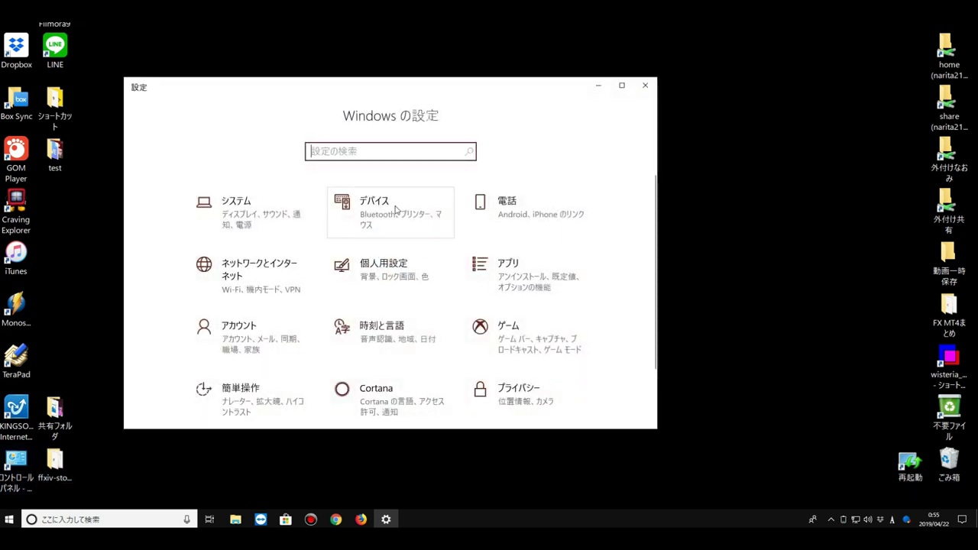
left_click(395, 345)
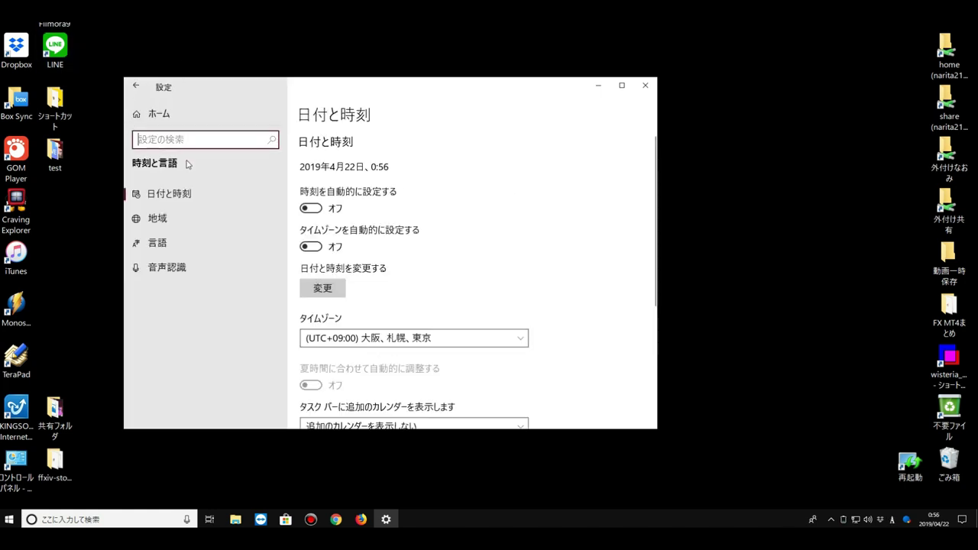
left_click(208, 217)
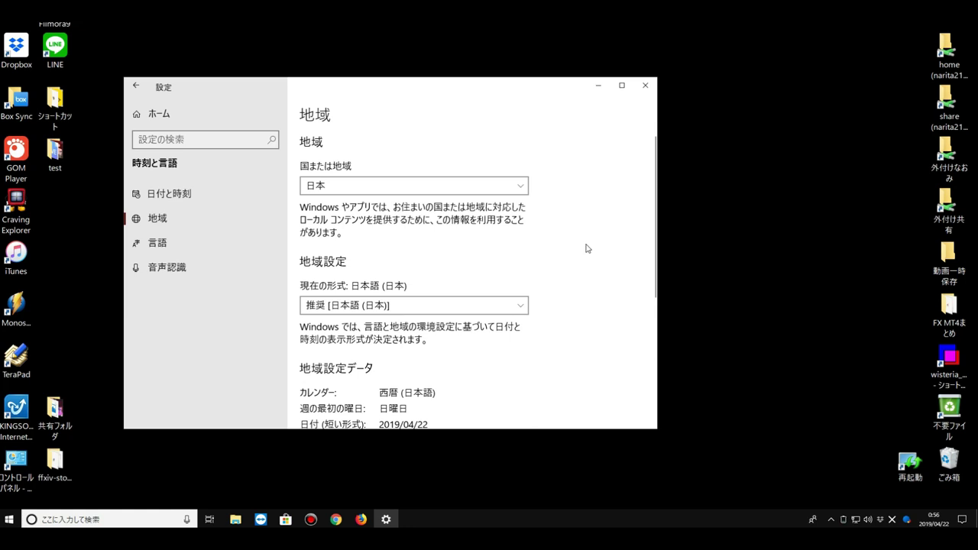
scroll(587, 249, "down", 5)
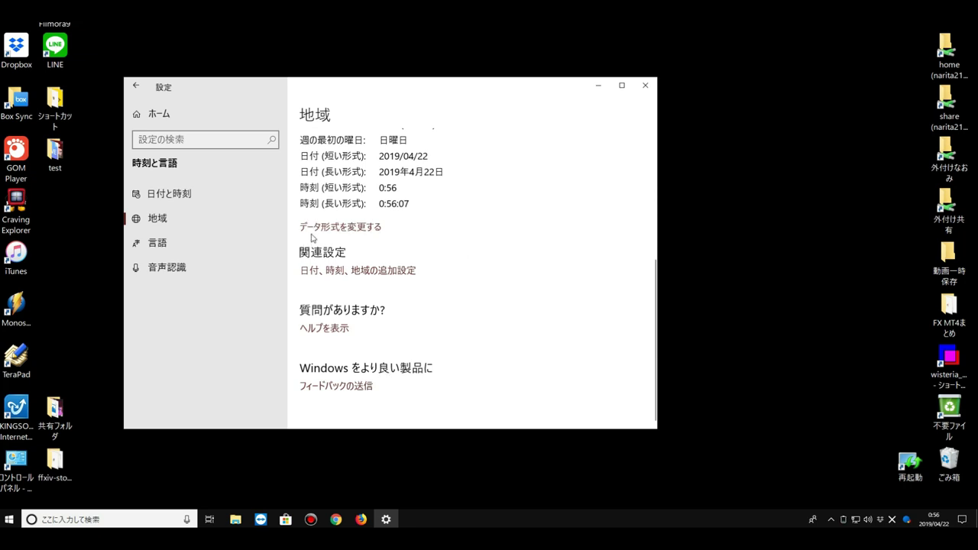
left_click(361, 229)
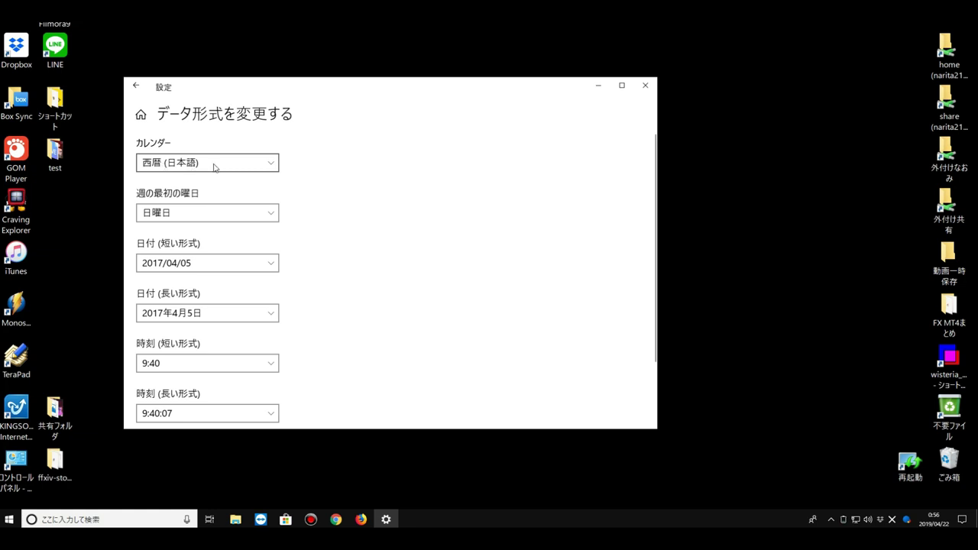
Set the calendar to 和暦 and the short date format to 平成29年4月5日, after trying 平成29年4月5日(水).
left_click(272, 166)
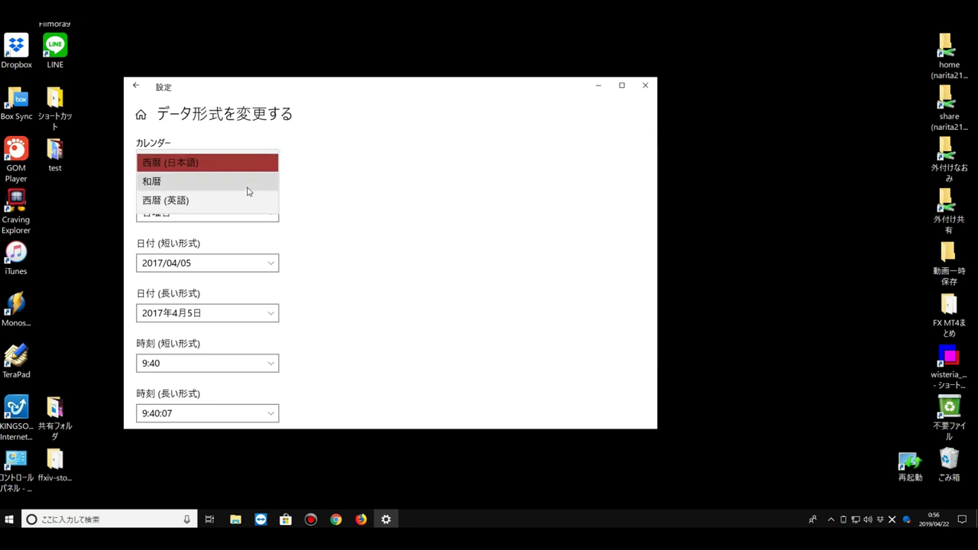
left_click(246, 192)
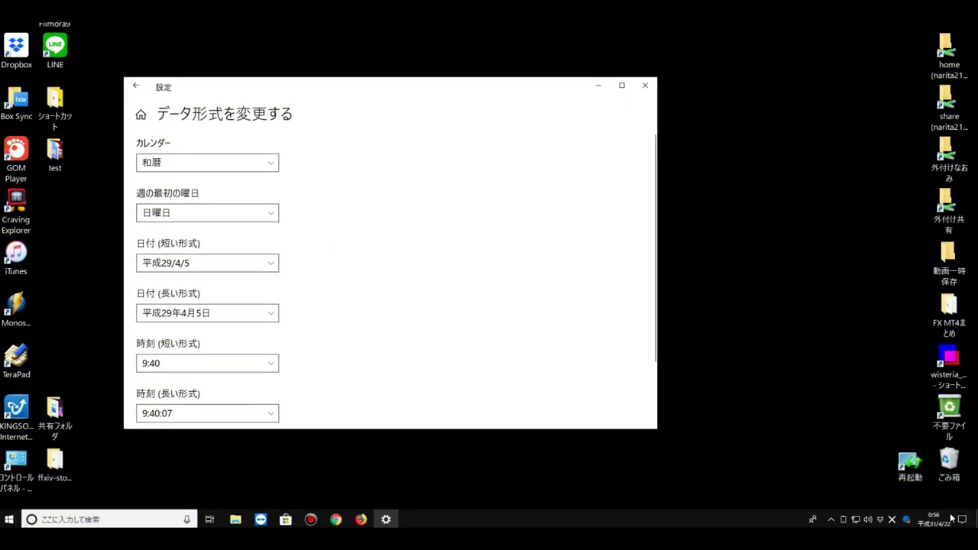
mouse_move(922, 523)
left_click(269, 265)
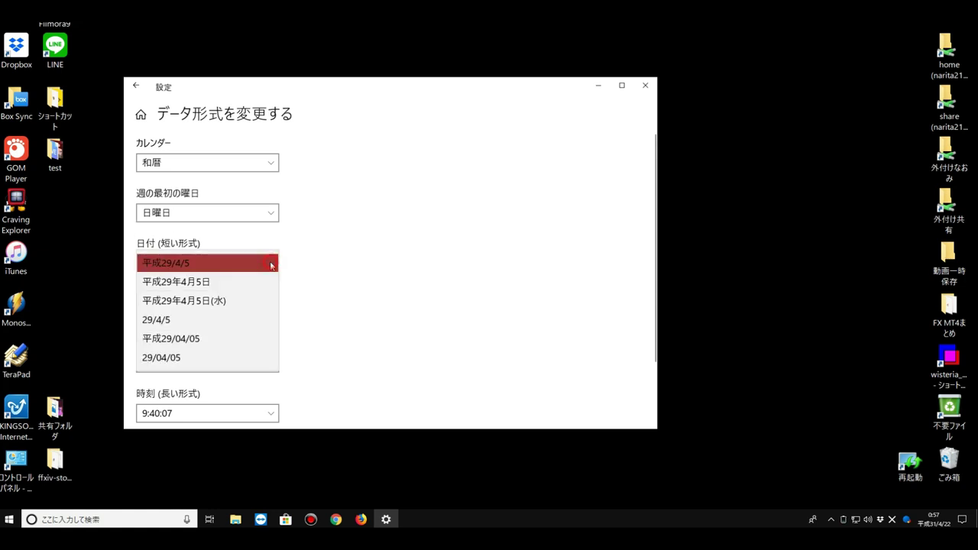
left_click(225, 305)
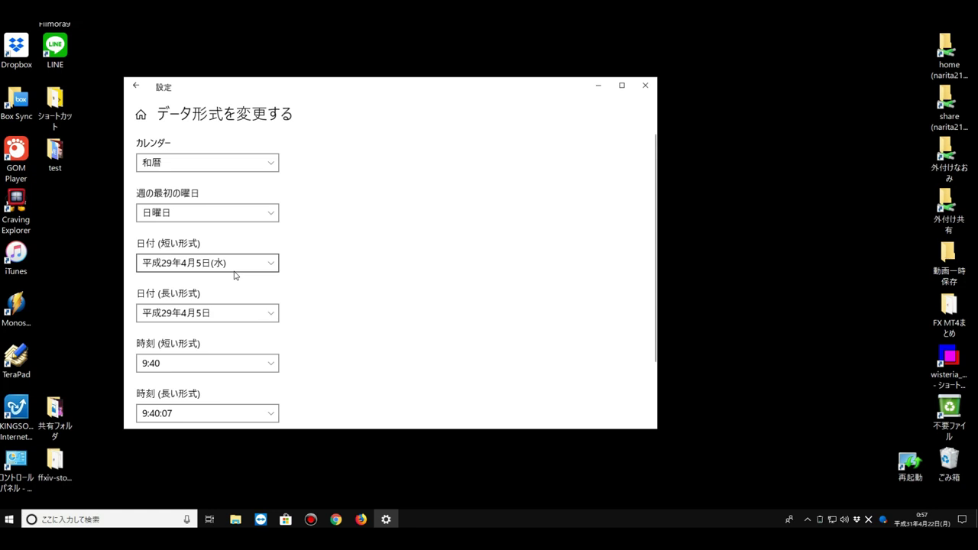
left_click(277, 263)
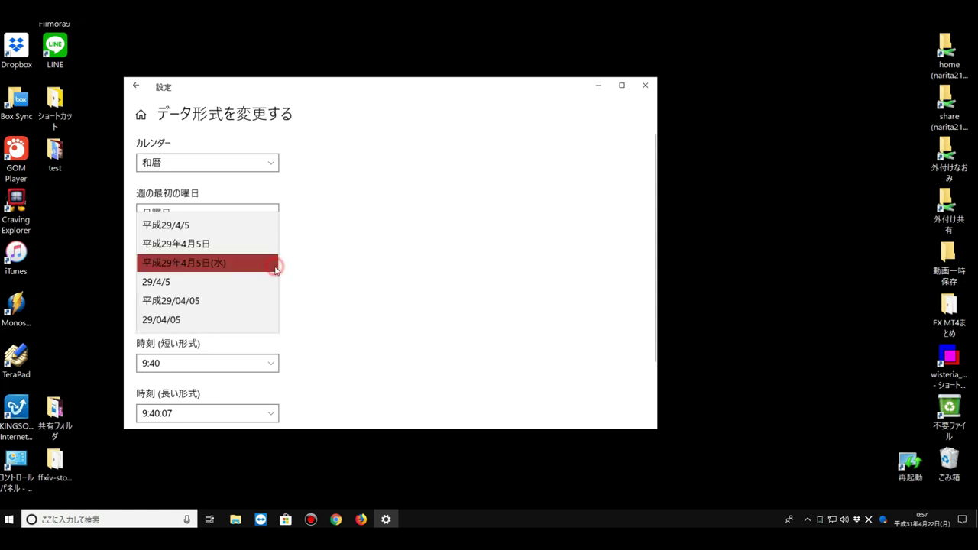
left_click(253, 244)
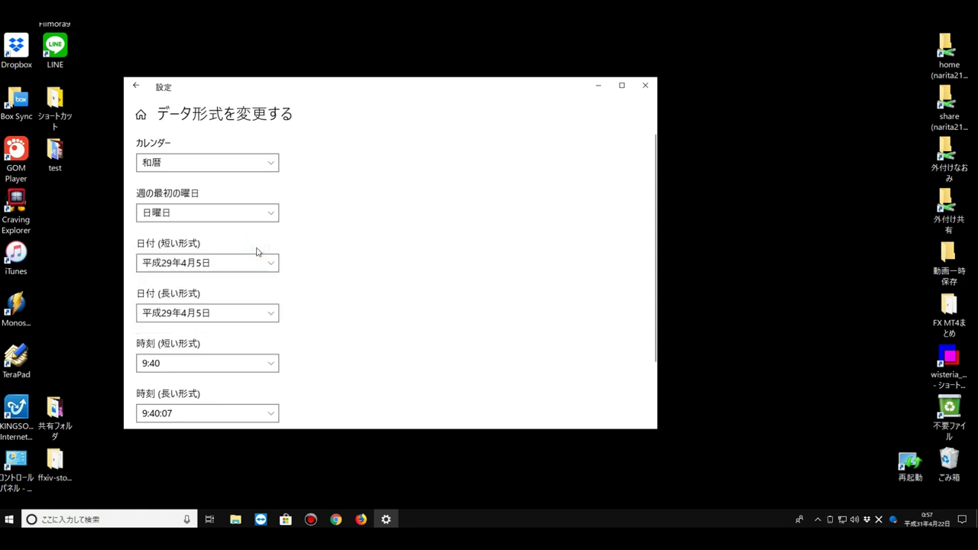
Try the long date format 平成29年04月05日 水曜日, set it to 平成29年4月5日 instead, and close the settings.
left_click(268, 314)
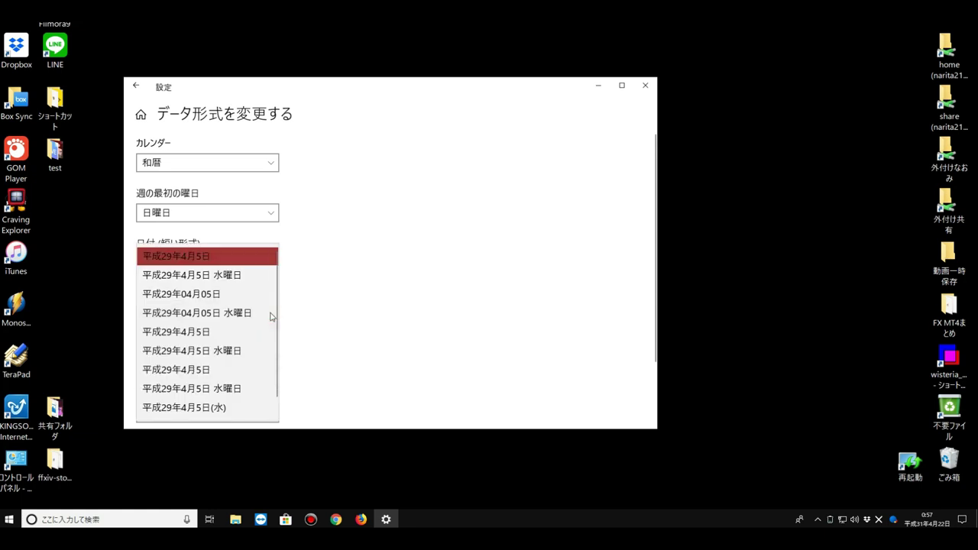
left_click(233, 316)
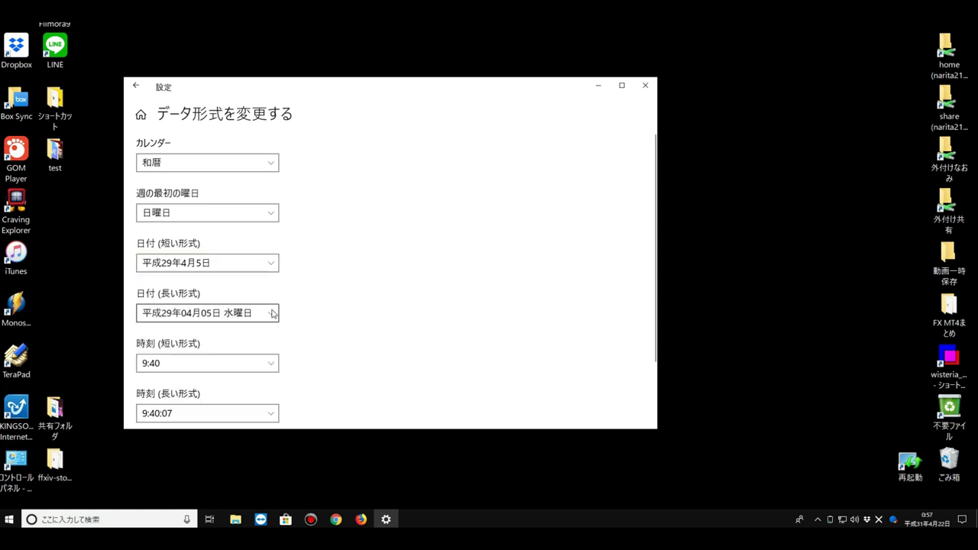
left_click(272, 313)
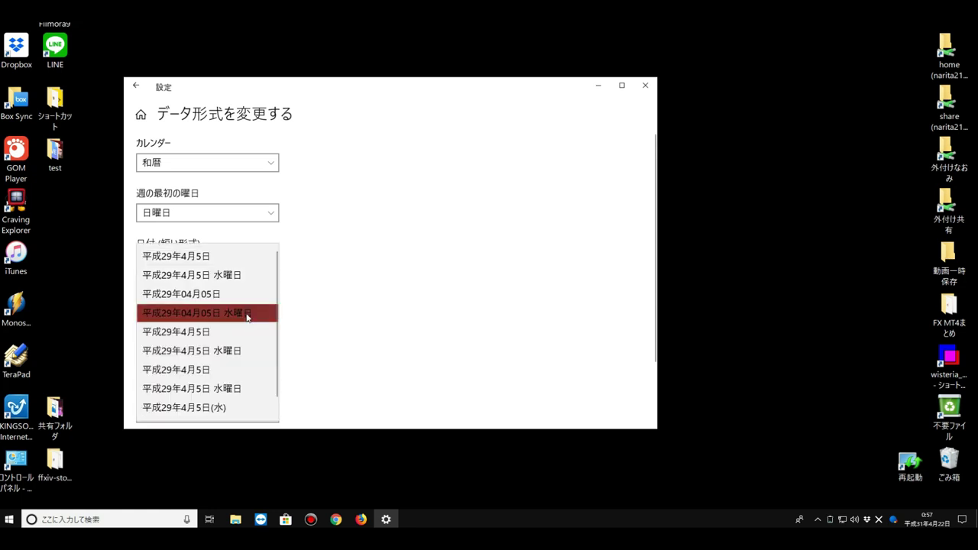
left_click(224, 334)
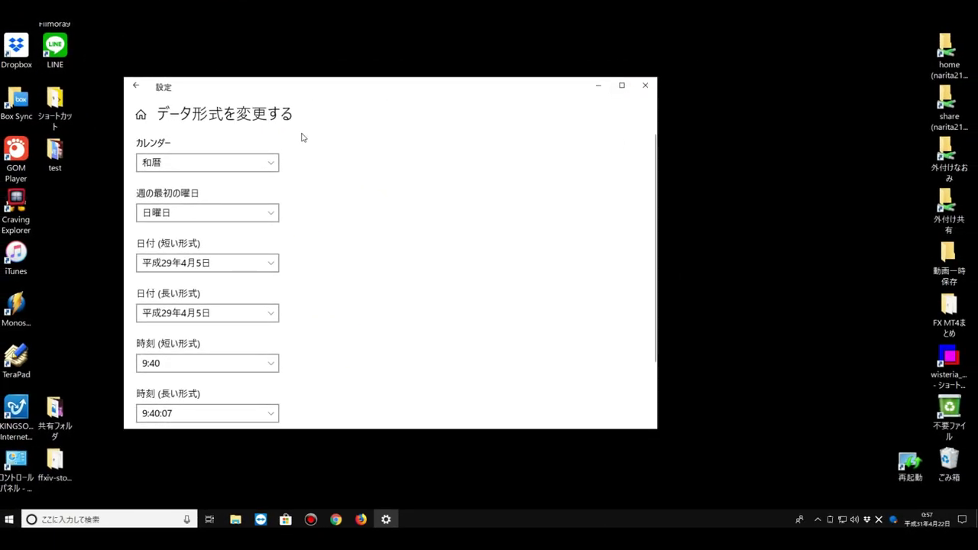
left_click(645, 85)
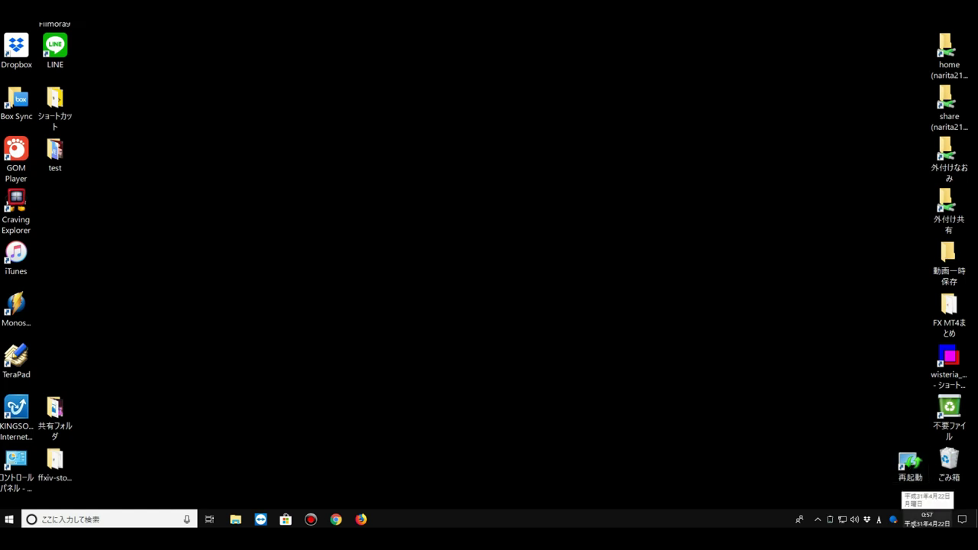
Change the system date manually to 平成31年 5月 22日 and check the date on the taskbar clock.
left_click(922, 524)
left_click(934, 524)
right_click(931, 523)
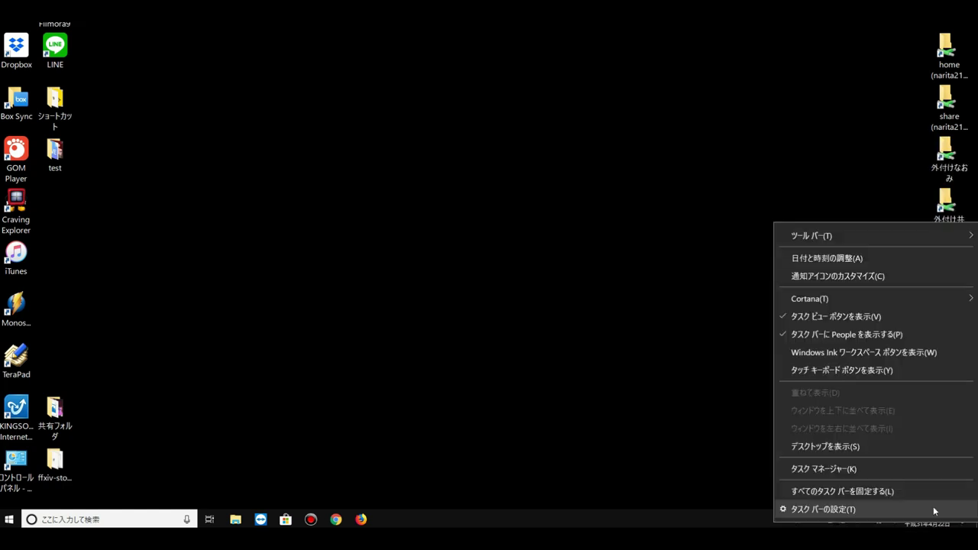
left_click(830, 255)
left_click(323, 288)
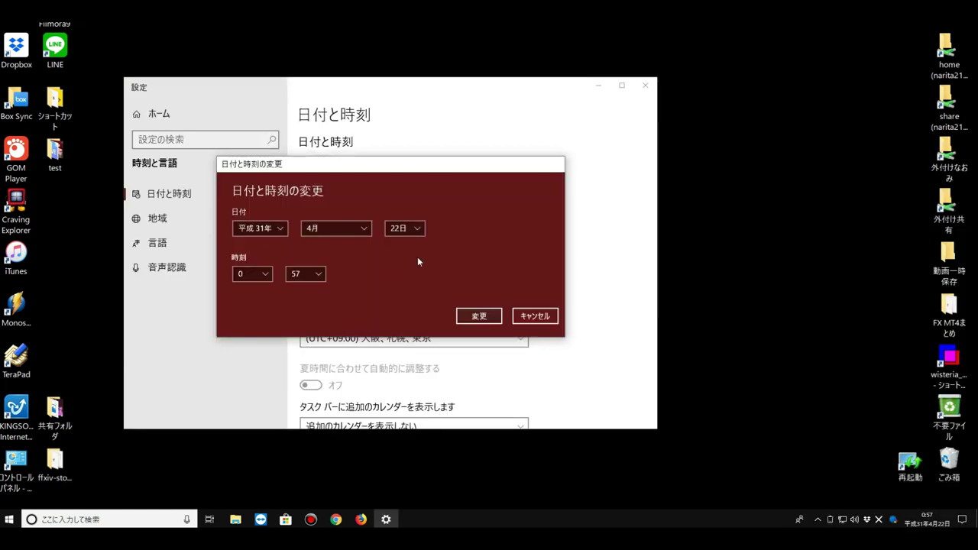
left_click(344, 229)
left_click(333, 262)
left_click(279, 229)
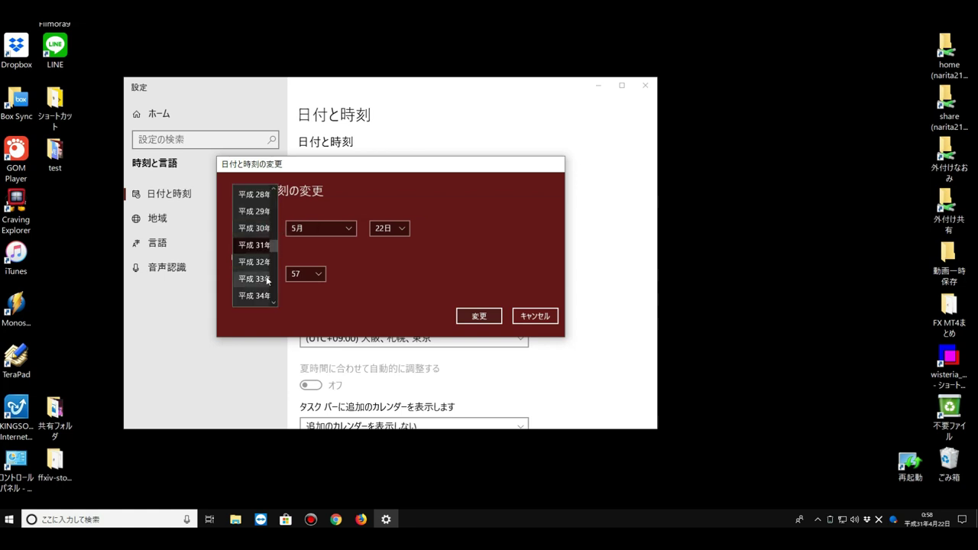
left_click(261, 248)
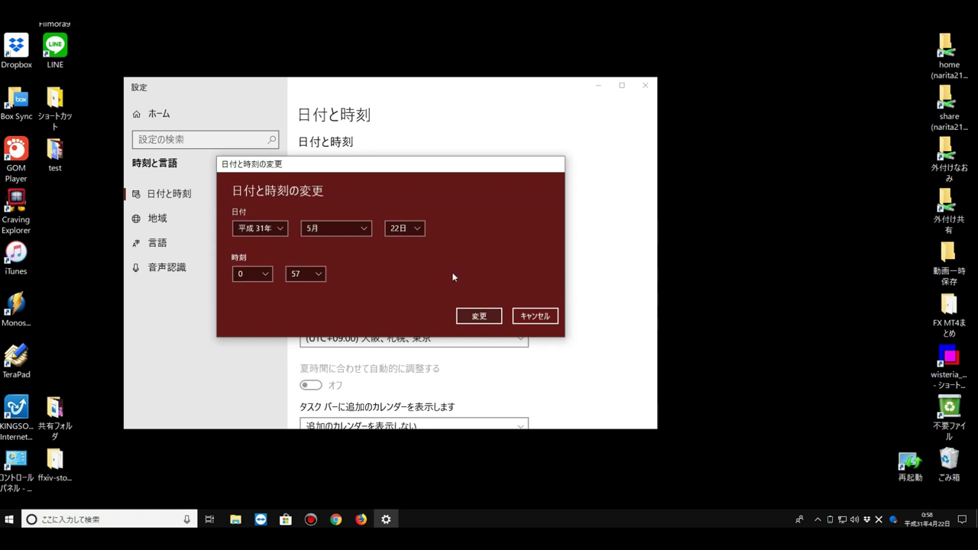
left_click(478, 315)
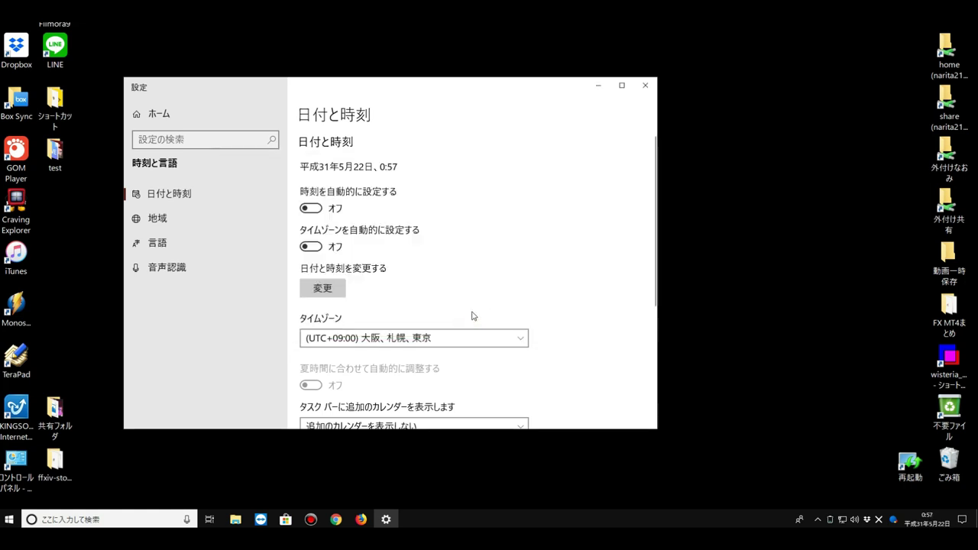
mouse_move(927, 520)
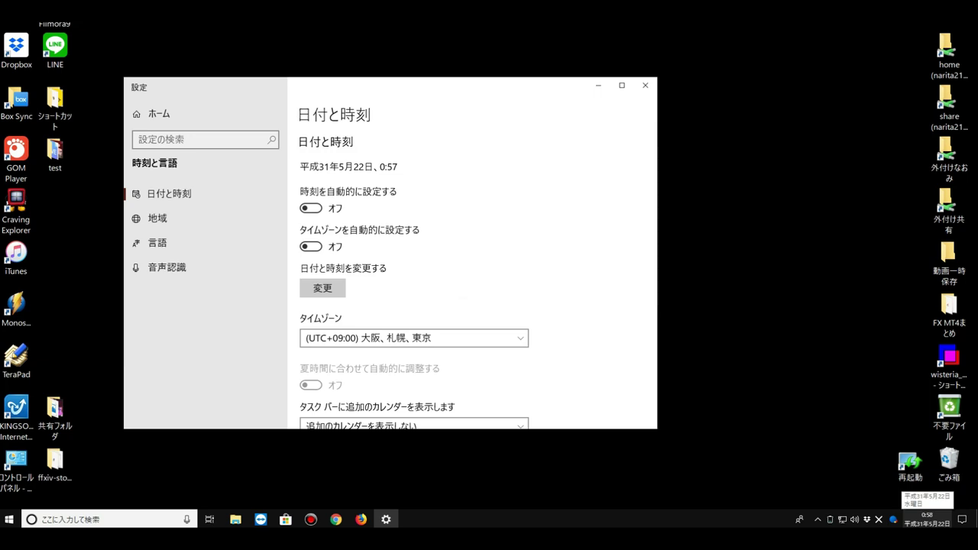
Return the system date to 平成31年 4月 22日 and open the Windows Update page under 更新とセキュリティ.
left_click(317, 284)
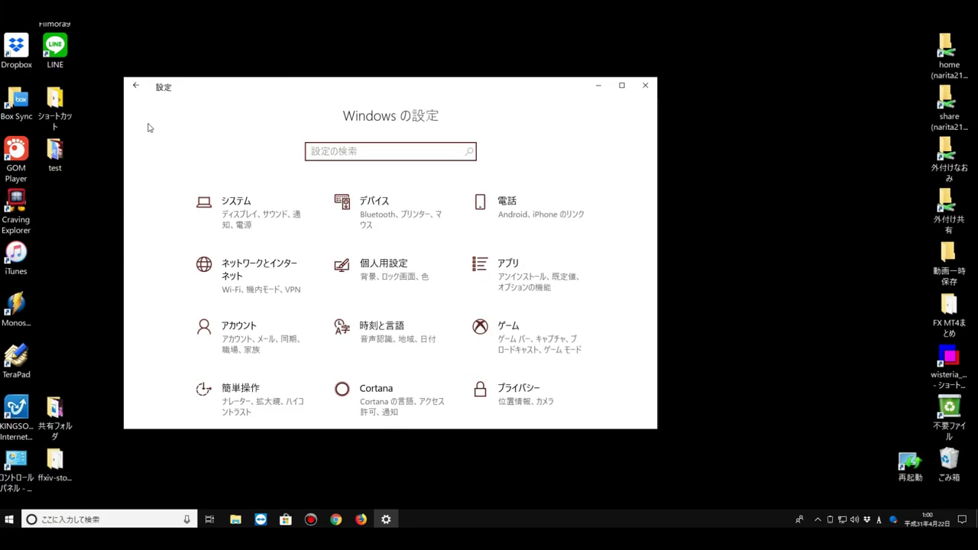
scroll(252, 222, "down", 2)
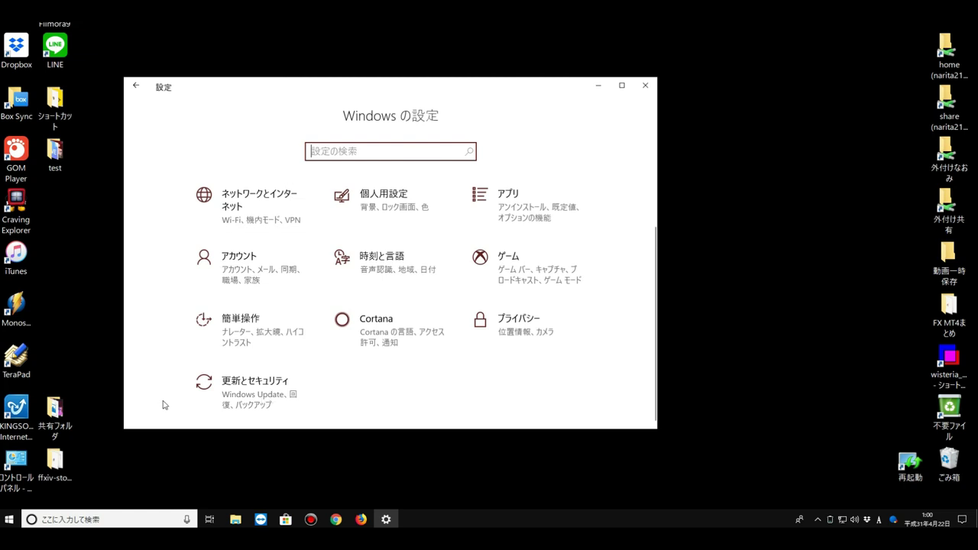
left_click(272, 390)
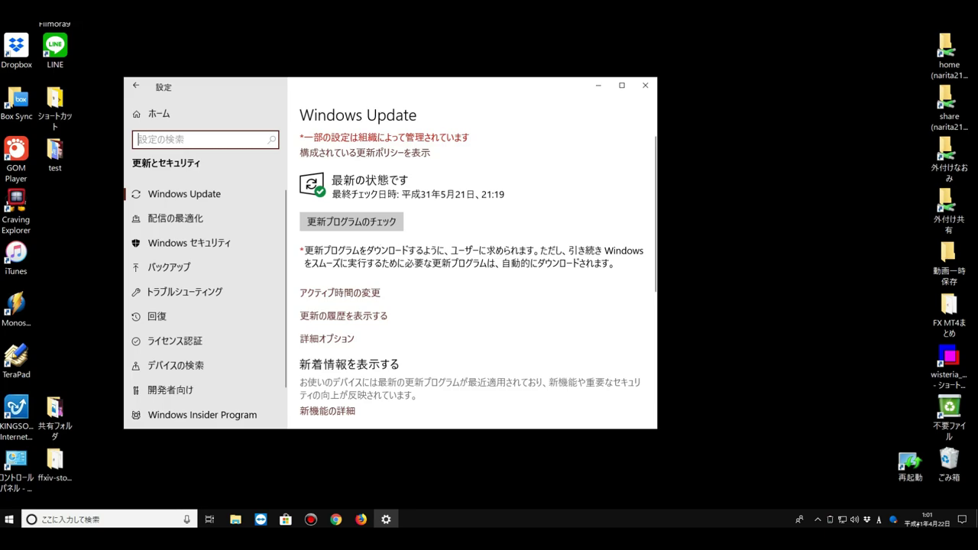
mouse_move(926, 520)
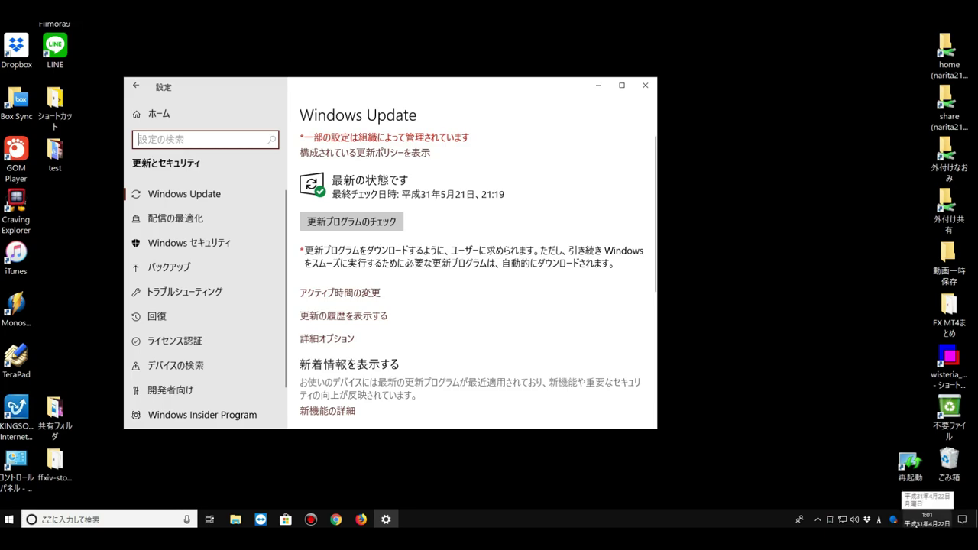